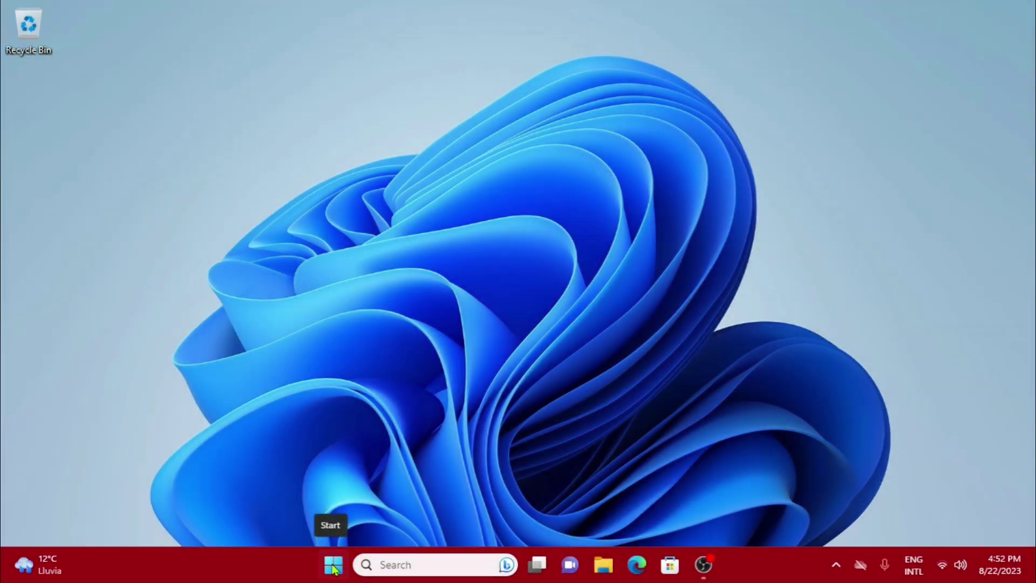
# Launch Settings from Start and go to Accounts > Other users
pyautogui.click(333, 565)
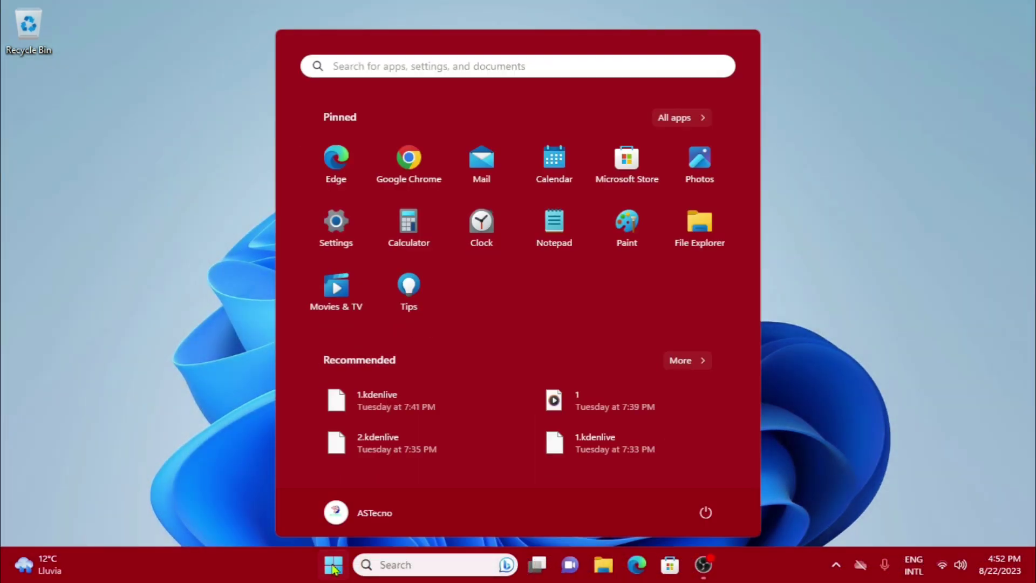
pyautogui.click(356, 225)
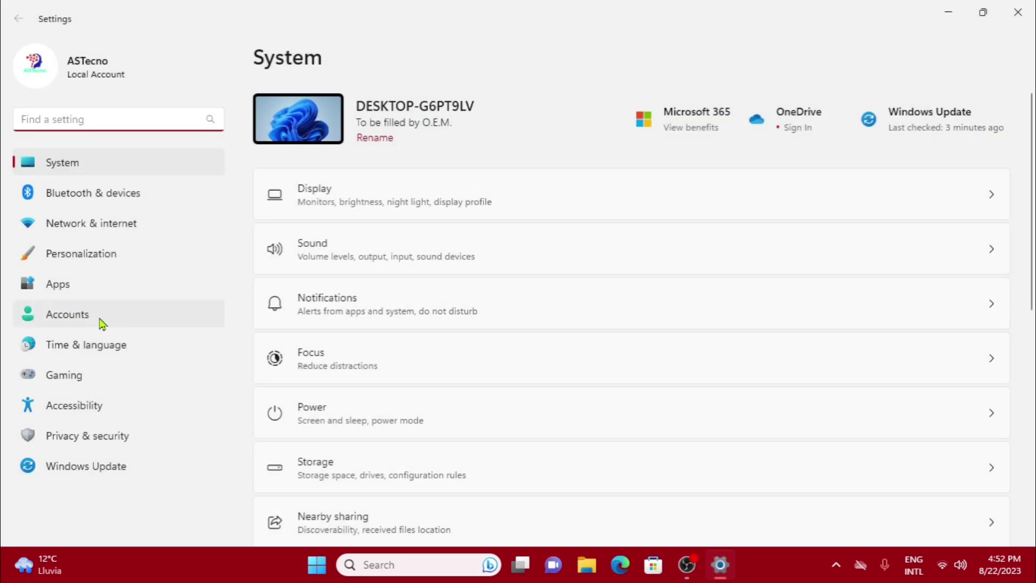
pyautogui.click(101, 321)
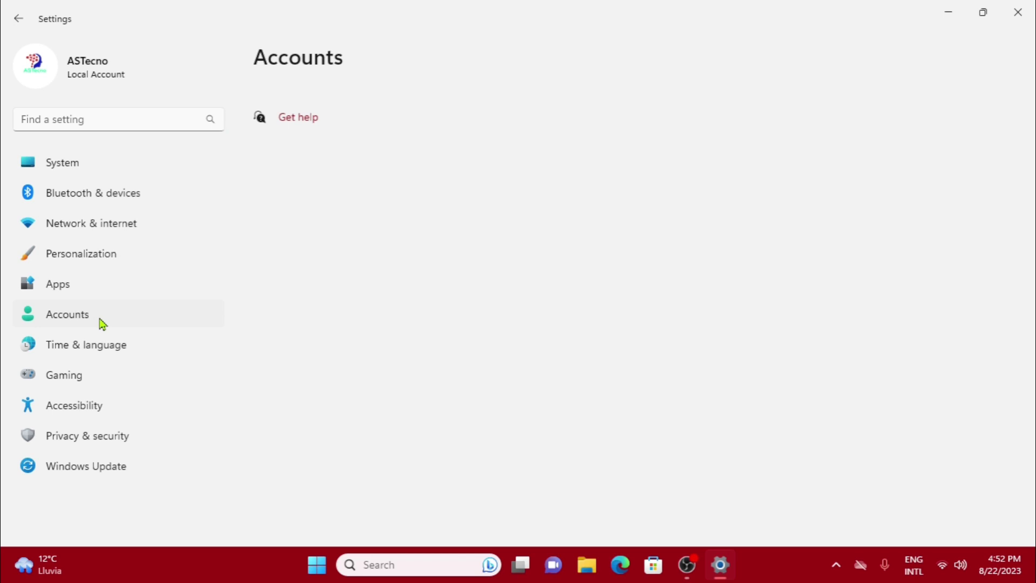
pyautogui.scroll(-3, 451, 382)
pyautogui.scroll(-3, 450, 382)
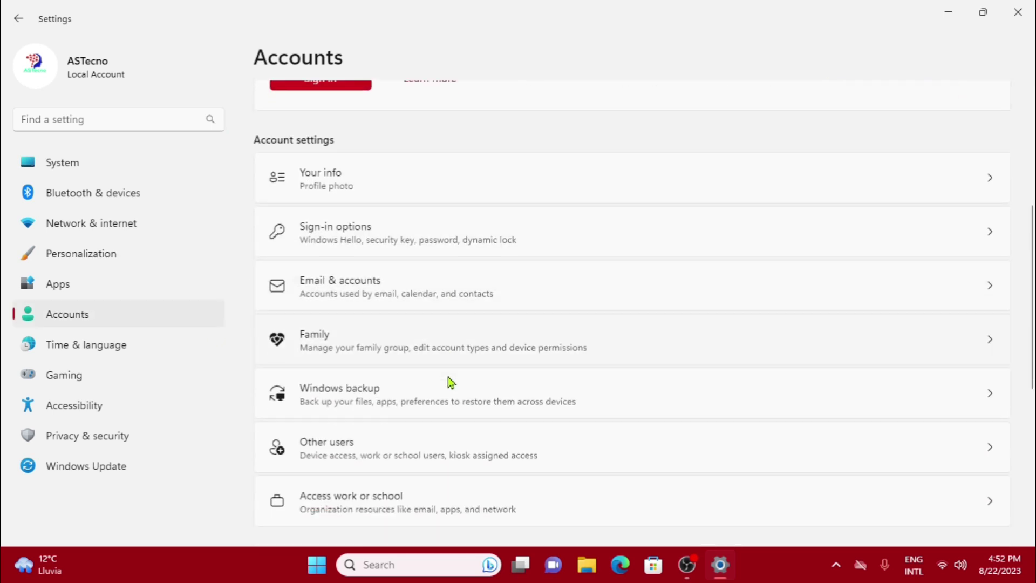
pyautogui.scroll(-2, 450, 382)
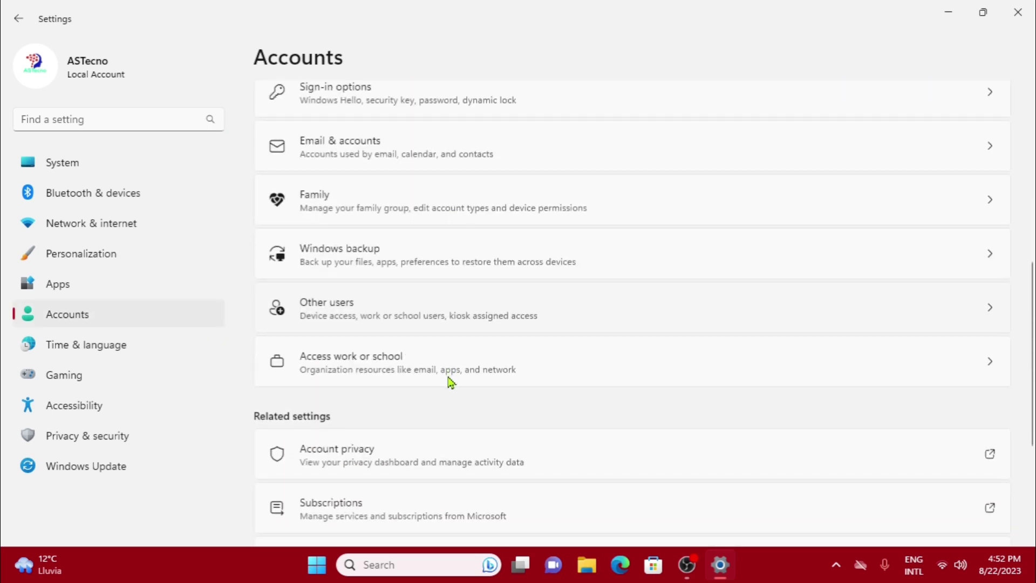
pyautogui.click(361, 310)
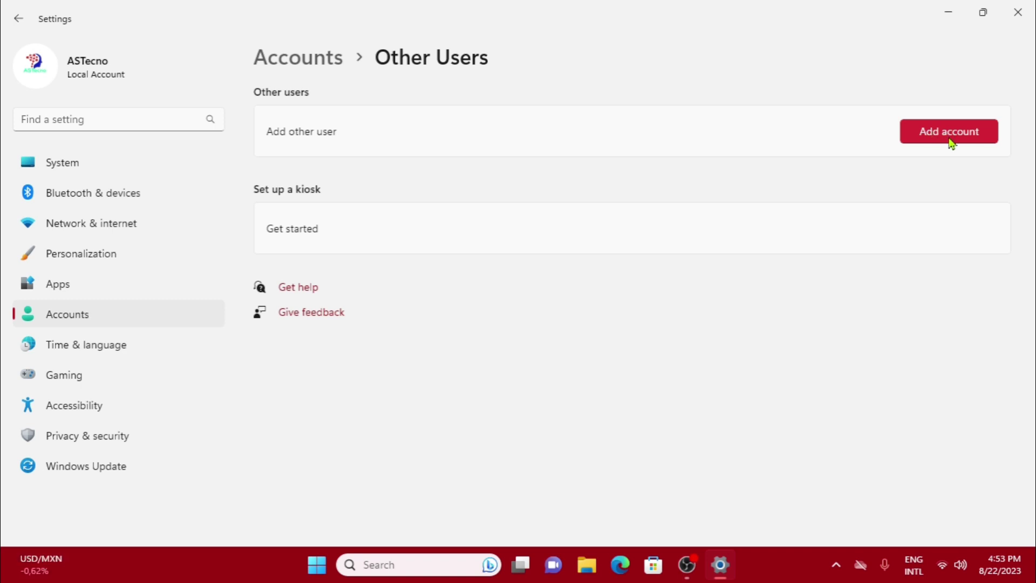
# Add a new user with their Outlook email address and finish the Microsoft account dialog
pyautogui.click(949, 133)
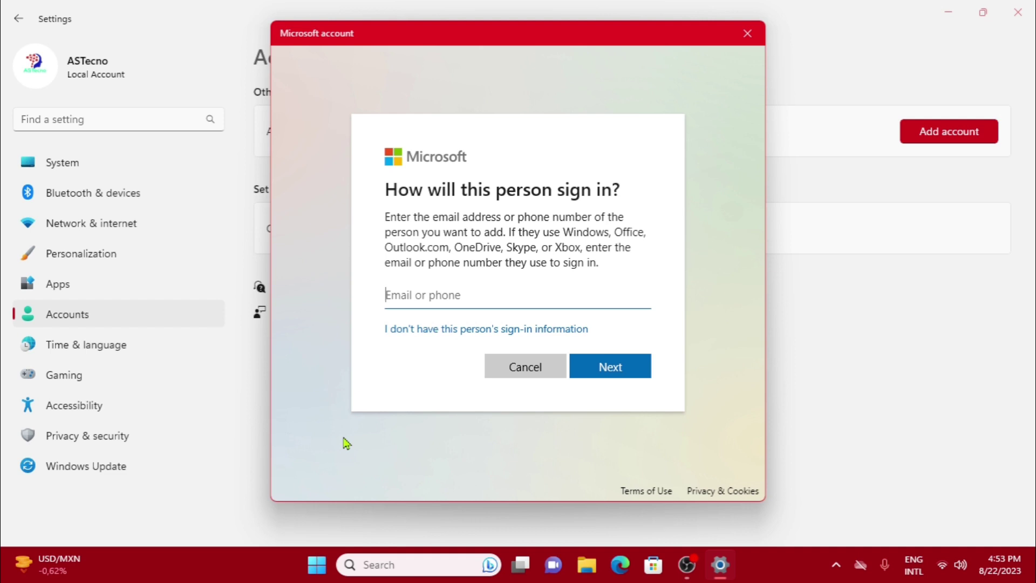
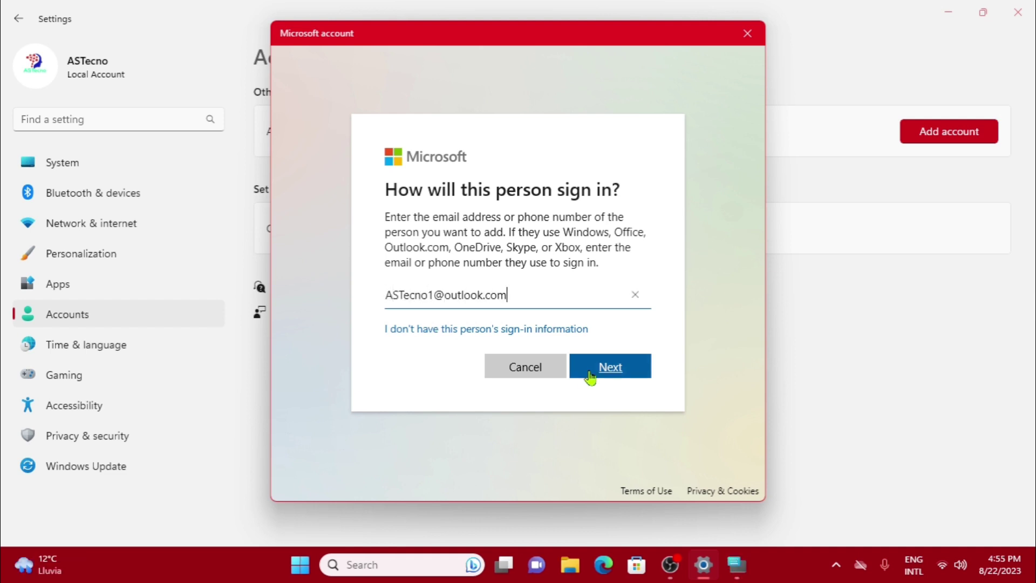
pyautogui.click(590, 374)
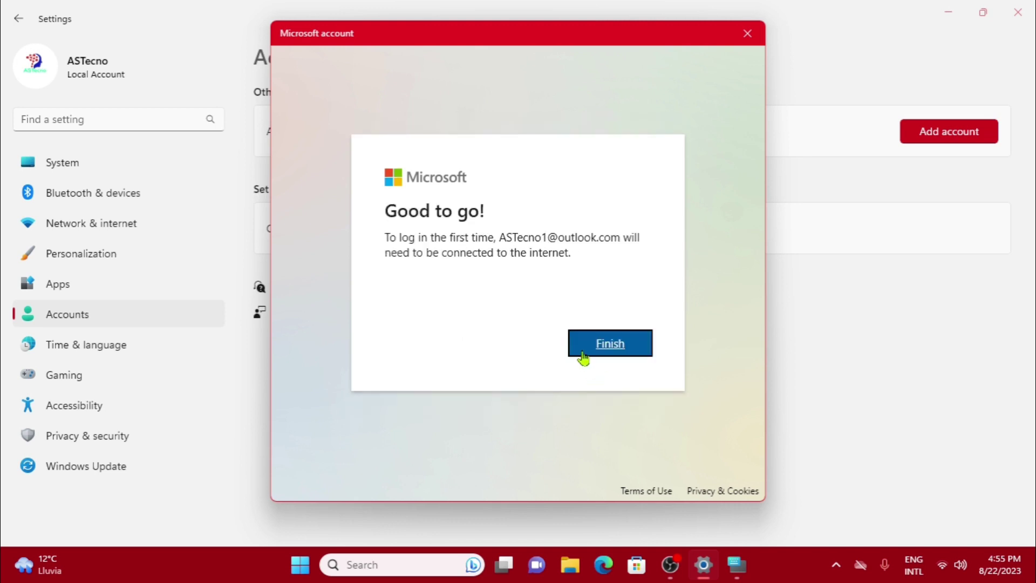
pyautogui.click(583, 355)
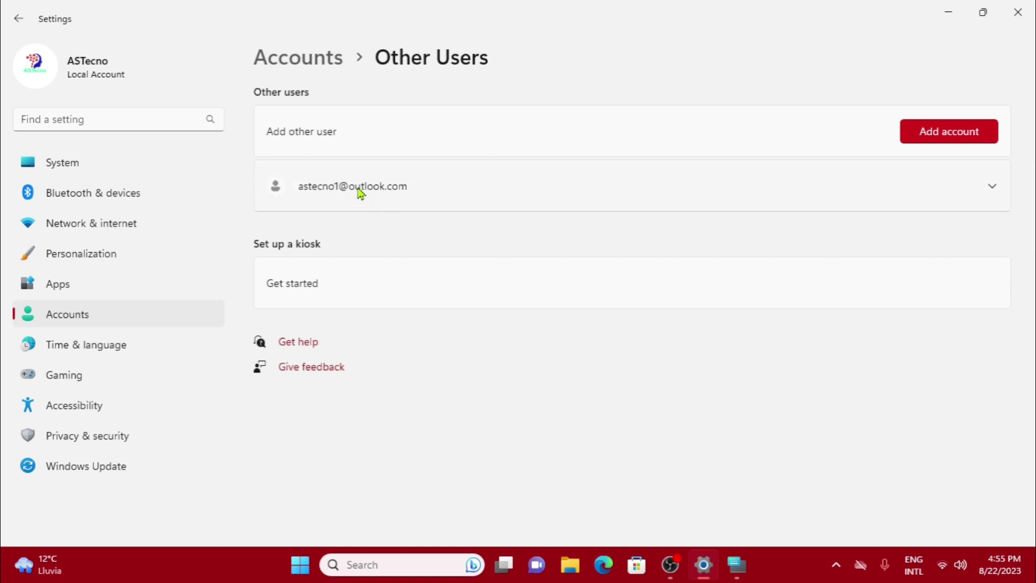
# Change the new Outlook account's type from Standard User to Administrator
pyautogui.click(974, 194)
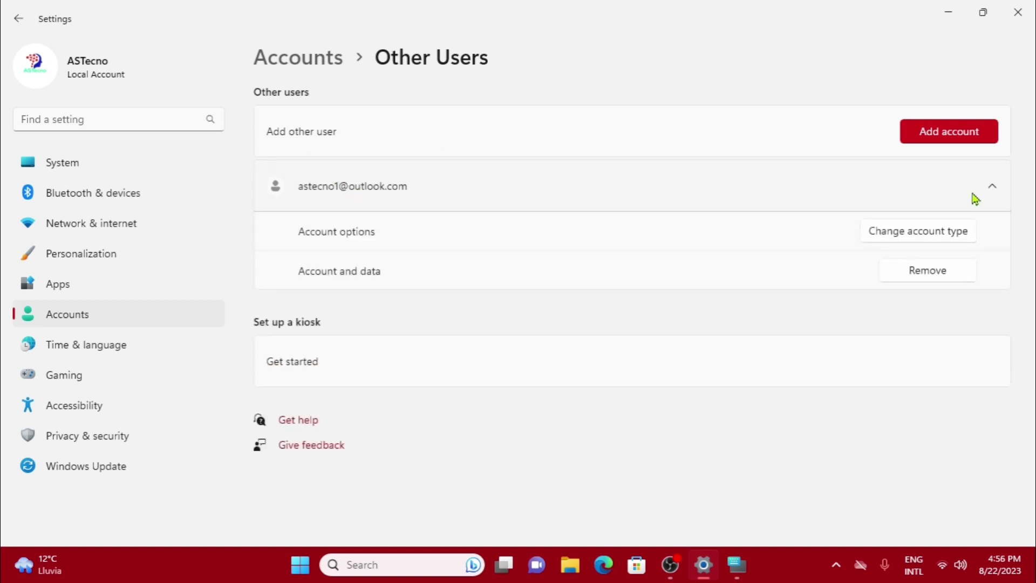
pyautogui.click(902, 241)
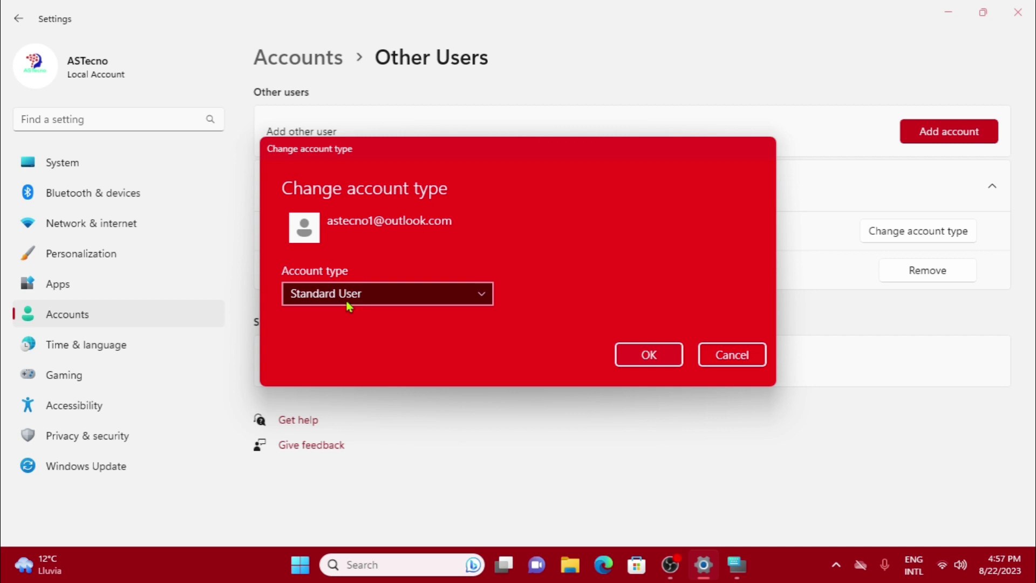
pyautogui.click(480, 296)
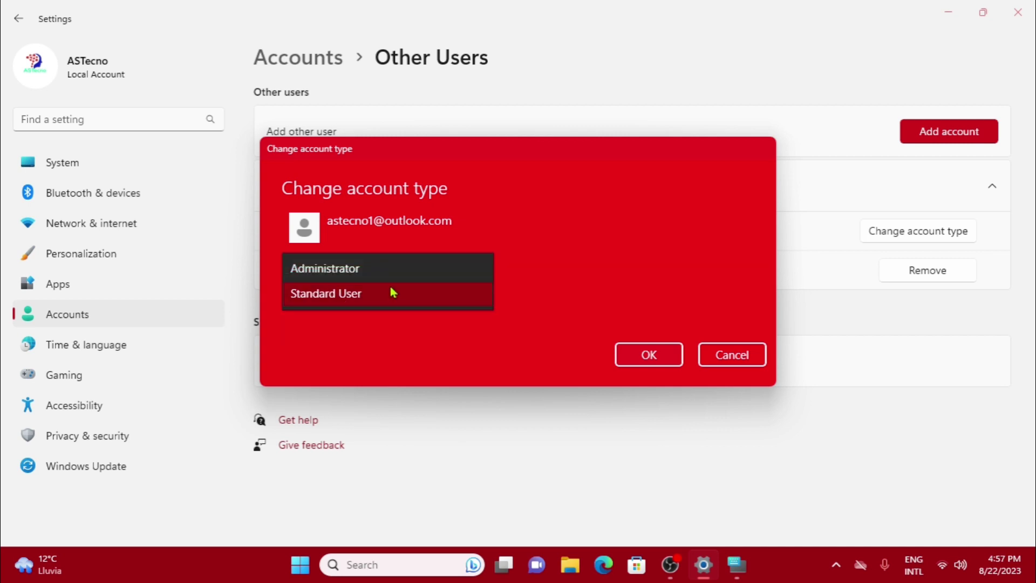
pyautogui.click(341, 274)
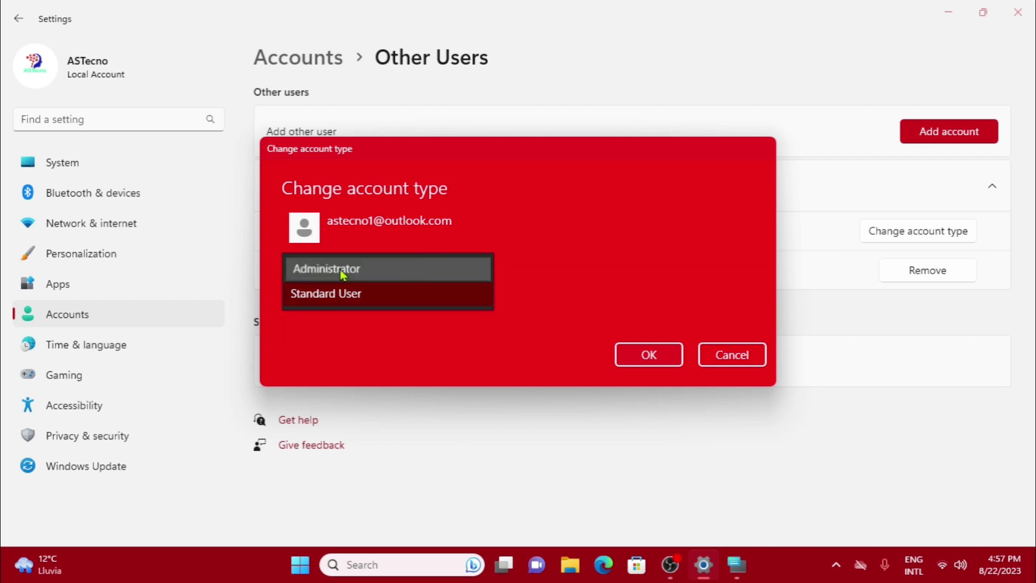
pyautogui.click(648, 354)
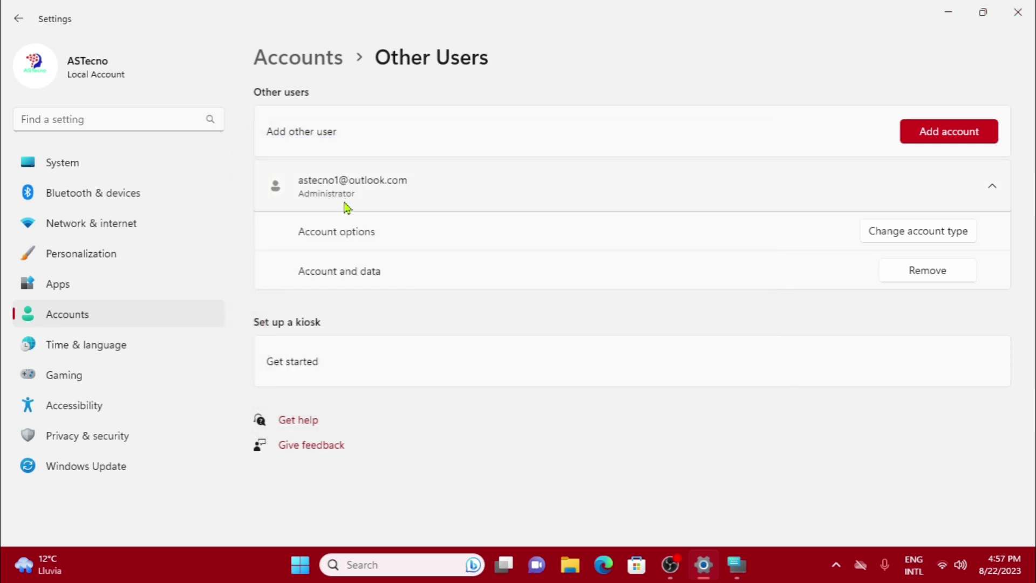
# Sign out of the current account from the Start menu
pyautogui.click(300, 564)
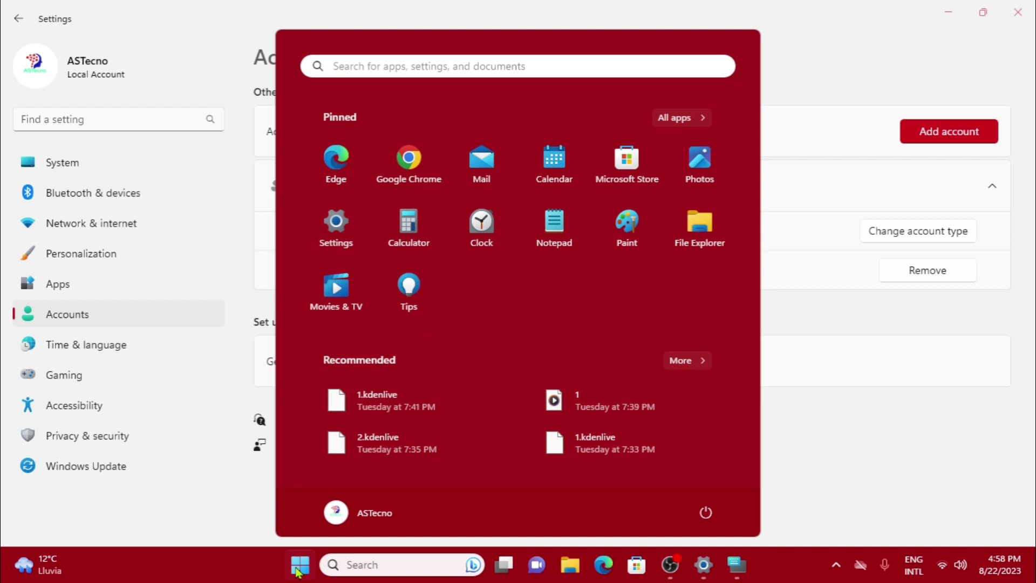
pyautogui.click(360, 518)
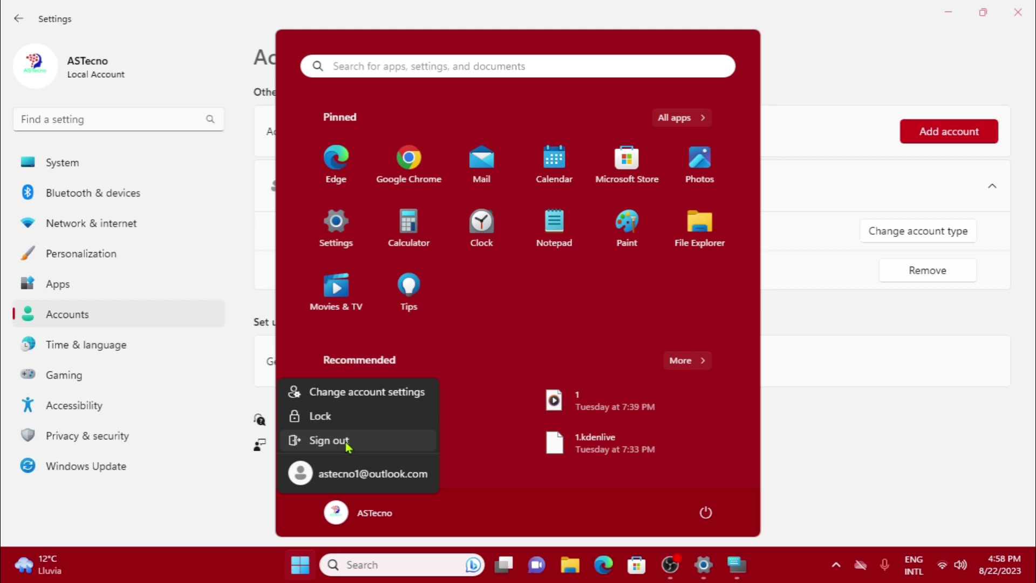
pyautogui.click(329, 441)
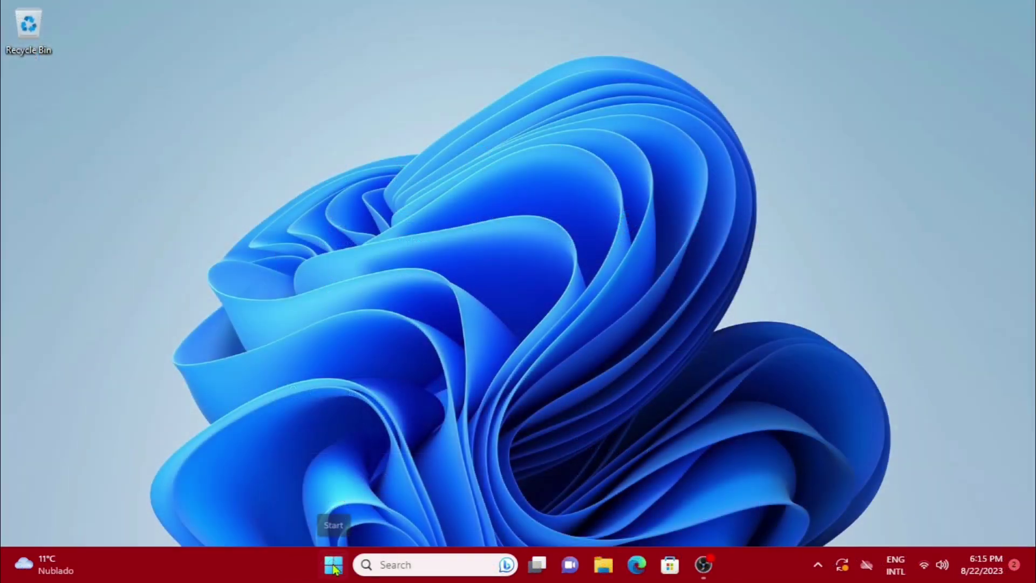
# Reopen Settings > Accounts > Other users and add someone without their sign-in information
pyautogui.click(333, 565)
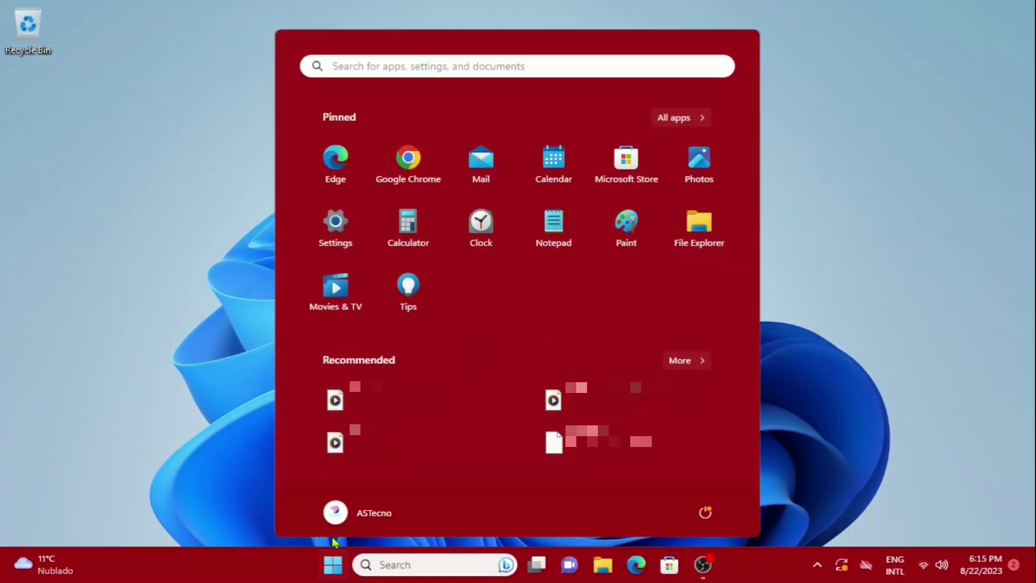
pyautogui.click(355, 225)
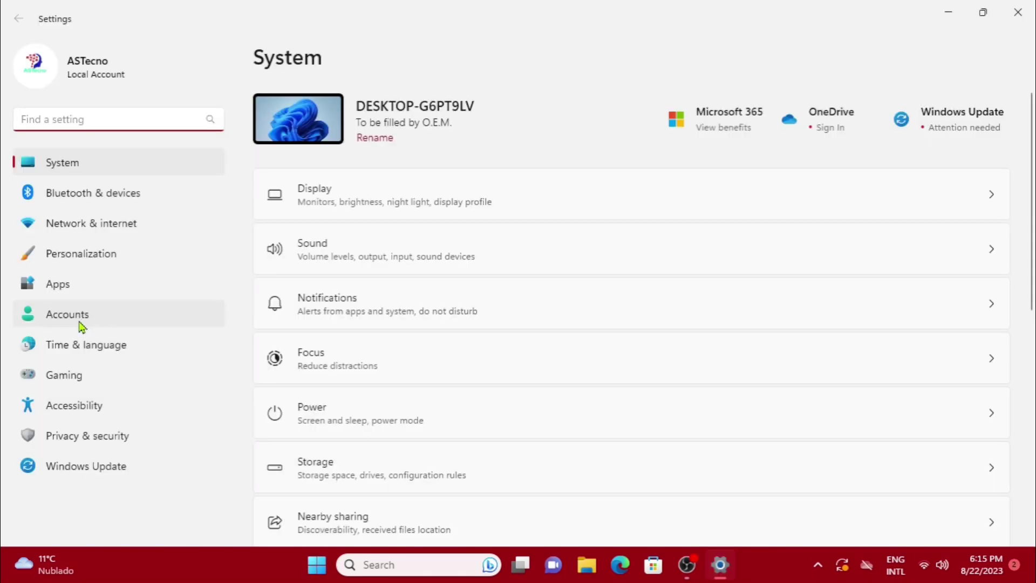
pyautogui.click(112, 326)
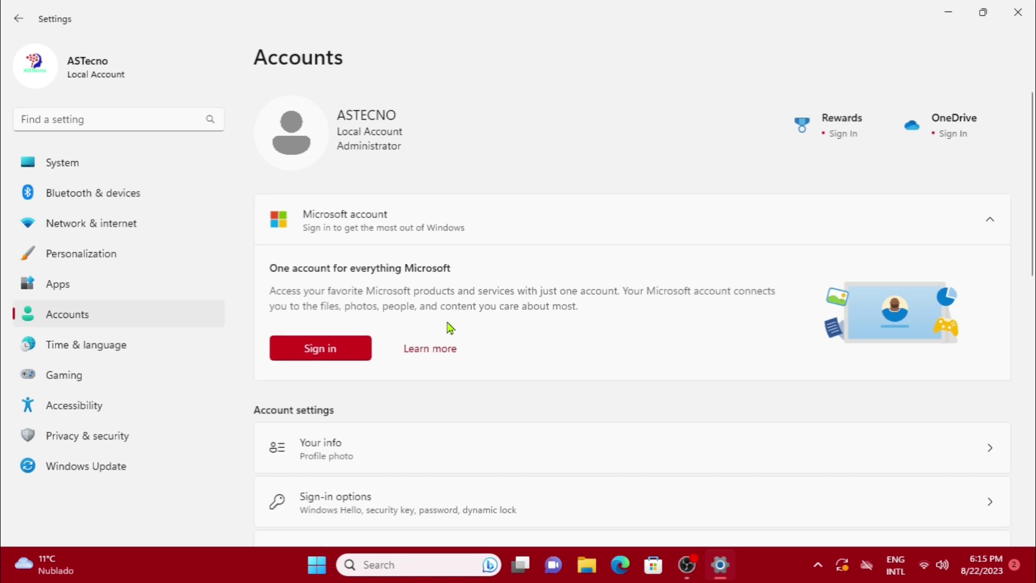
pyautogui.scroll(-4, 449, 326)
pyautogui.scroll(-2, 449, 326)
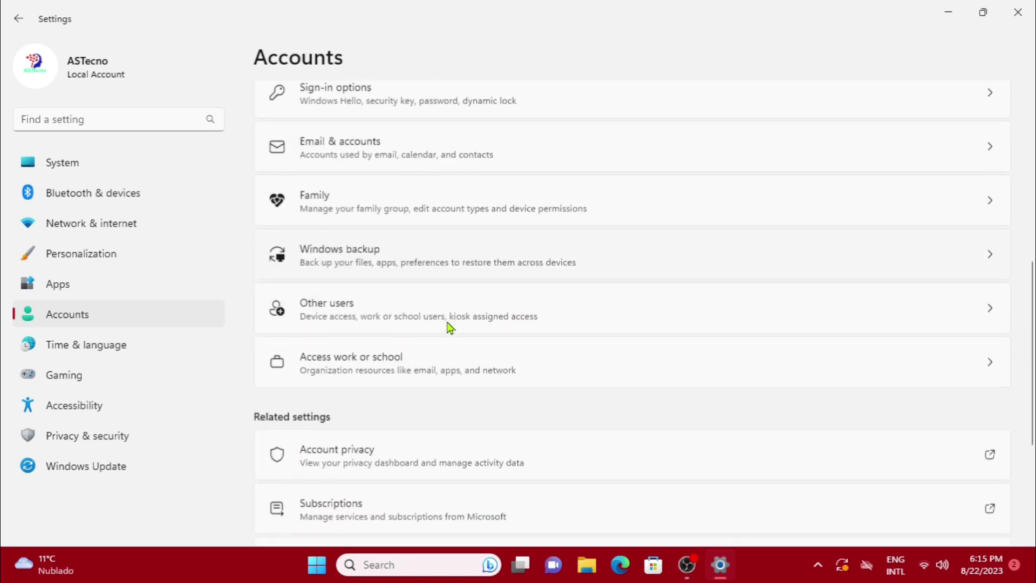
pyautogui.click(336, 313)
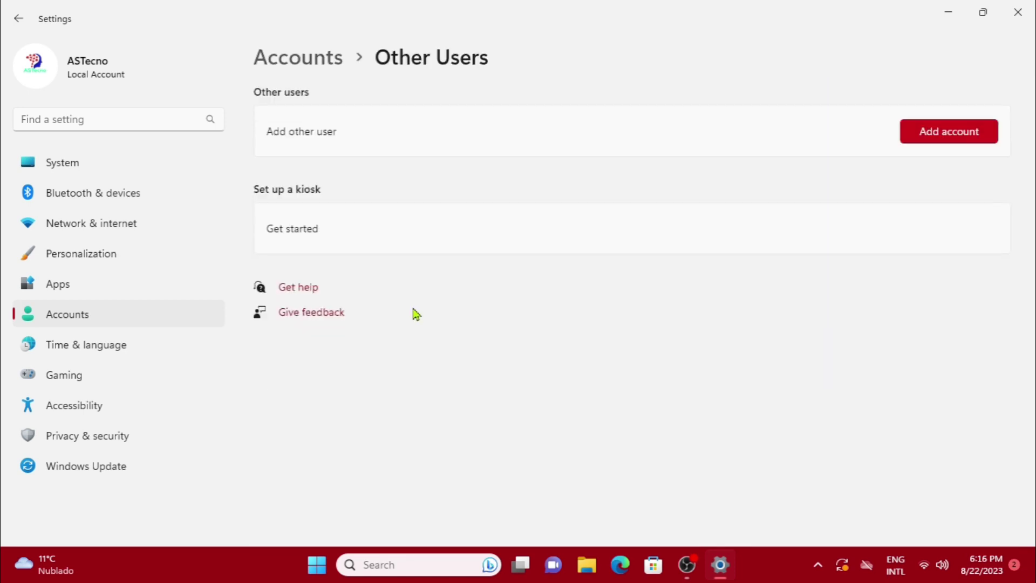
pyautogui.click(931, 142)
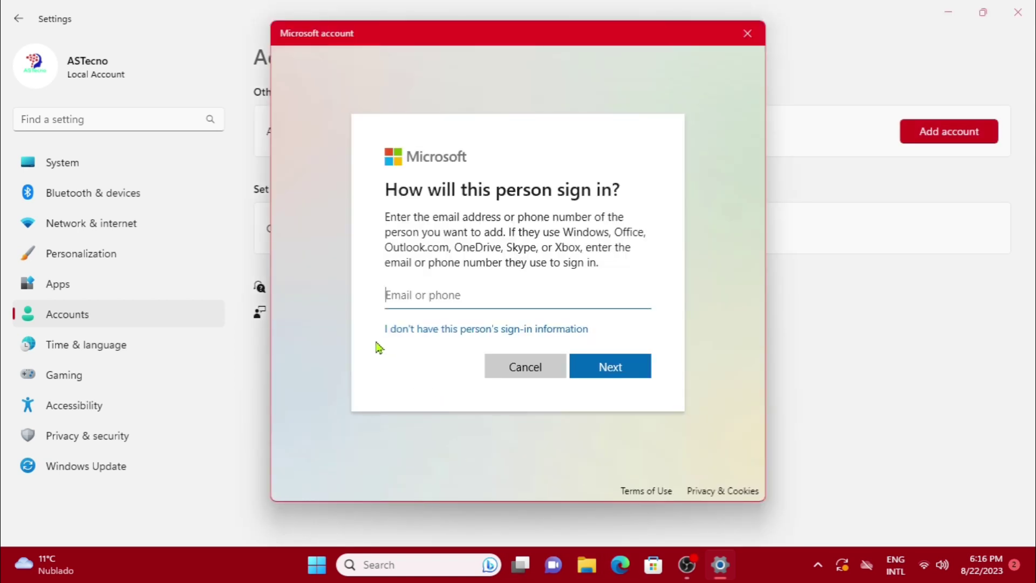
pyautogui.click(431, 332)
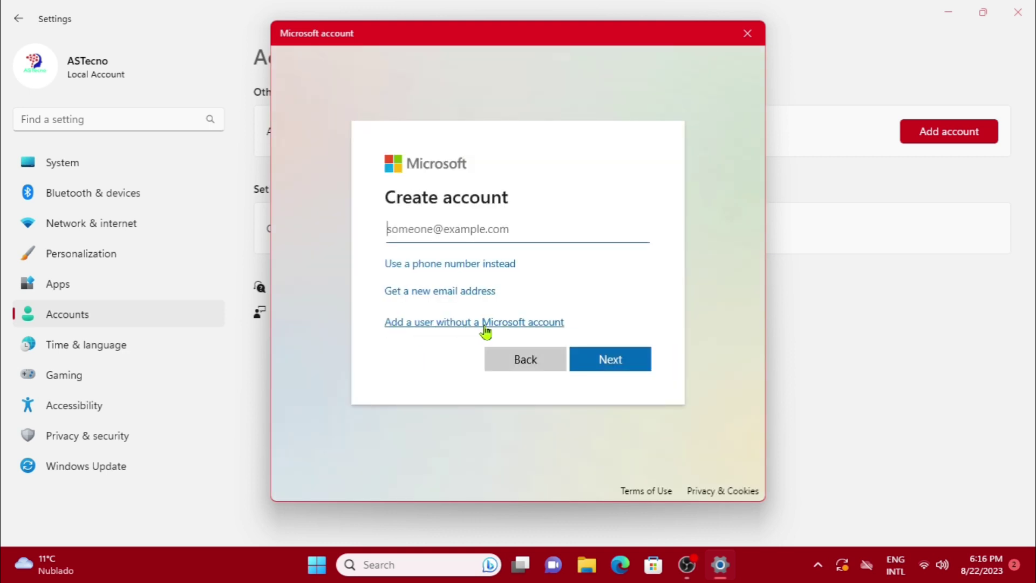
# Choose a local account named 'New user' and enter its password twice
pyautogui.click(413, 324)
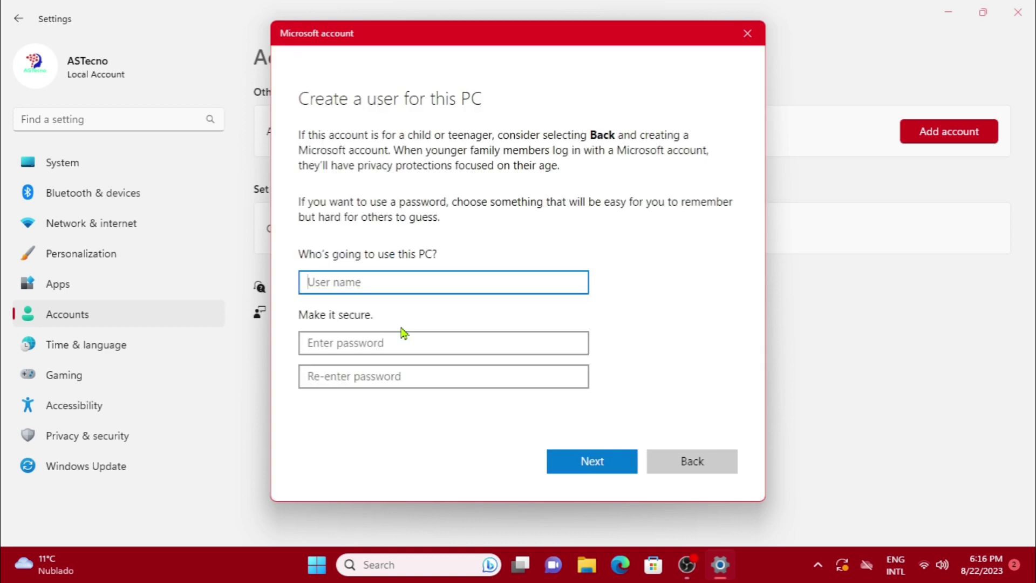
pyautogui.write('New h')
pyautogui.write('user')
pyautogui.click(402, 338)
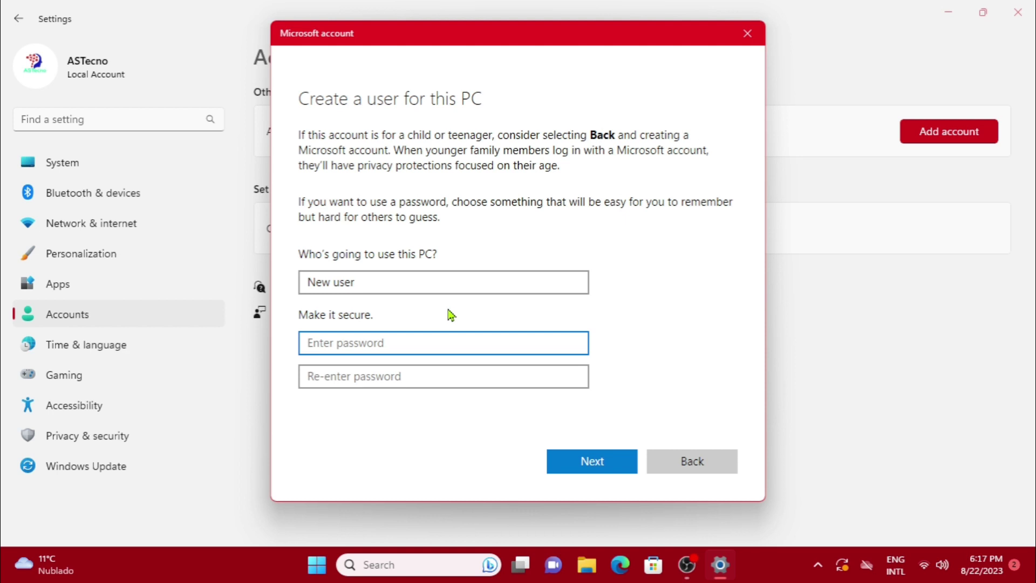
pyautogui.click(343, 377)
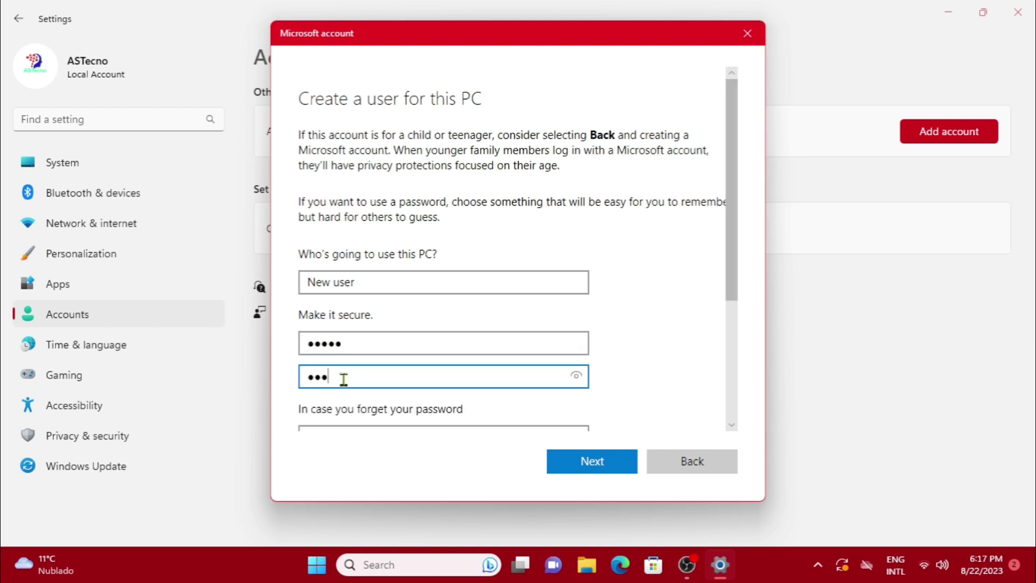
pyautogui.scroll(-2, 416, 387)
# Answer the first pet's name, birth city and childhood nickname security questions, then submit
pyautogui.click(335, 341)
pyautogui.click(389, 340)
pyautogui.click(348, 363)
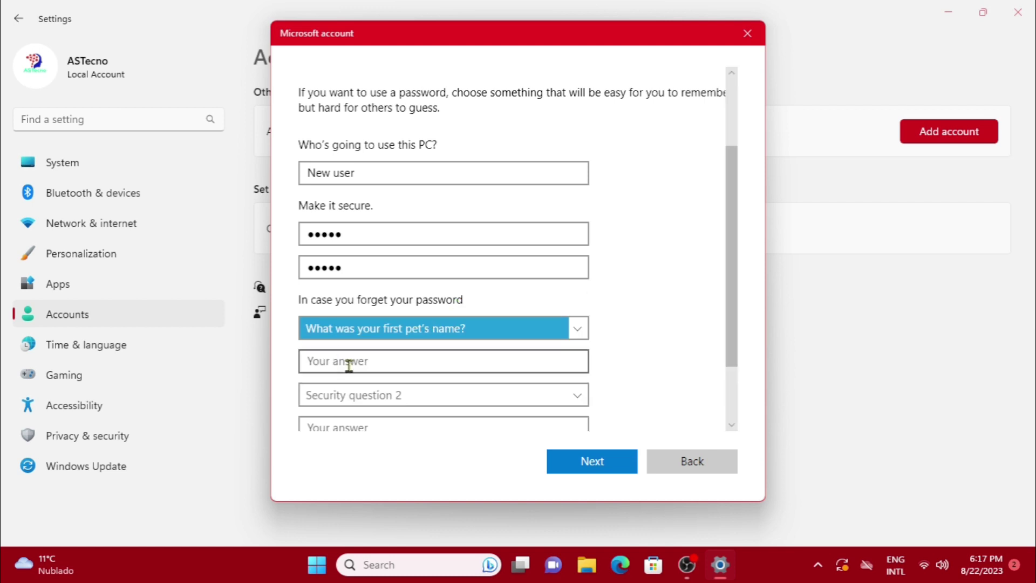
pyautogui.write('*****')
pyautogui.click(356, 395)
pyautogui.click(356, 422)
pyautogui.write('*****')
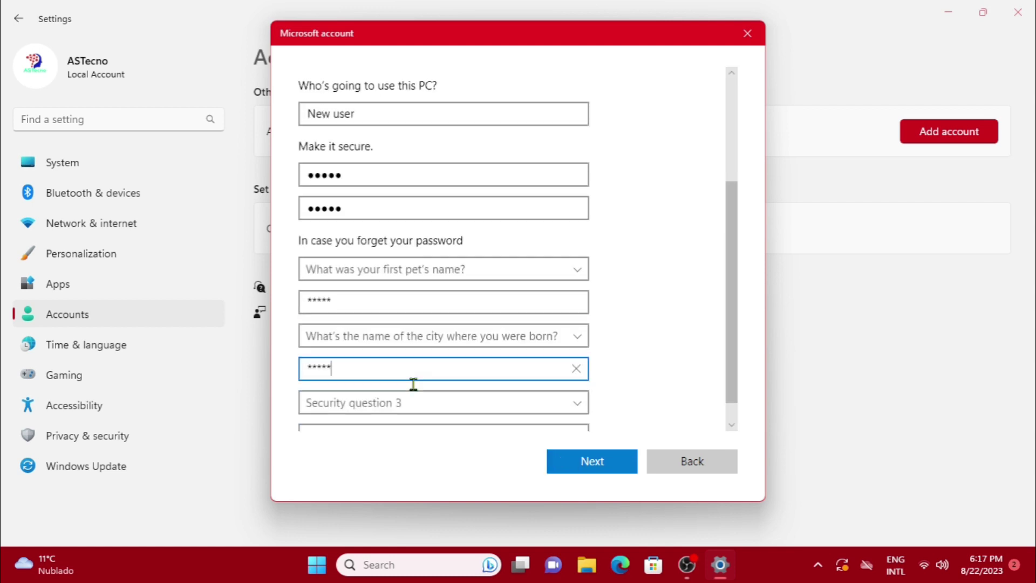
pyautogui.click(443, 402)
pyautogui.click(340, 432)
pyautogui.click(340, 409)
pyautogui.write('*****')
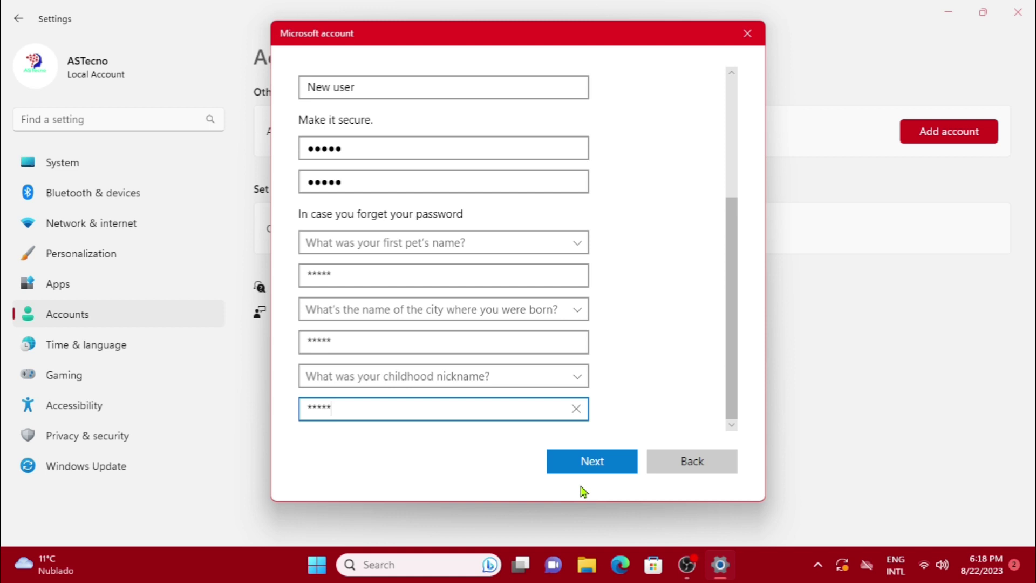
pyautogui.click(577, 465)
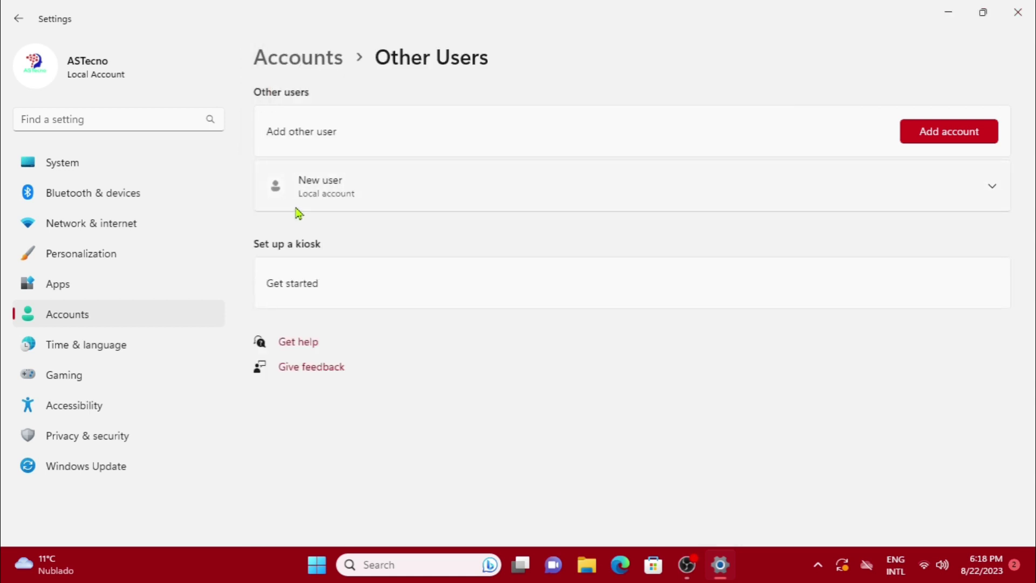
# Change the local 'New user' account's type from standard to Administrator
pyautogui.click(991, 187)
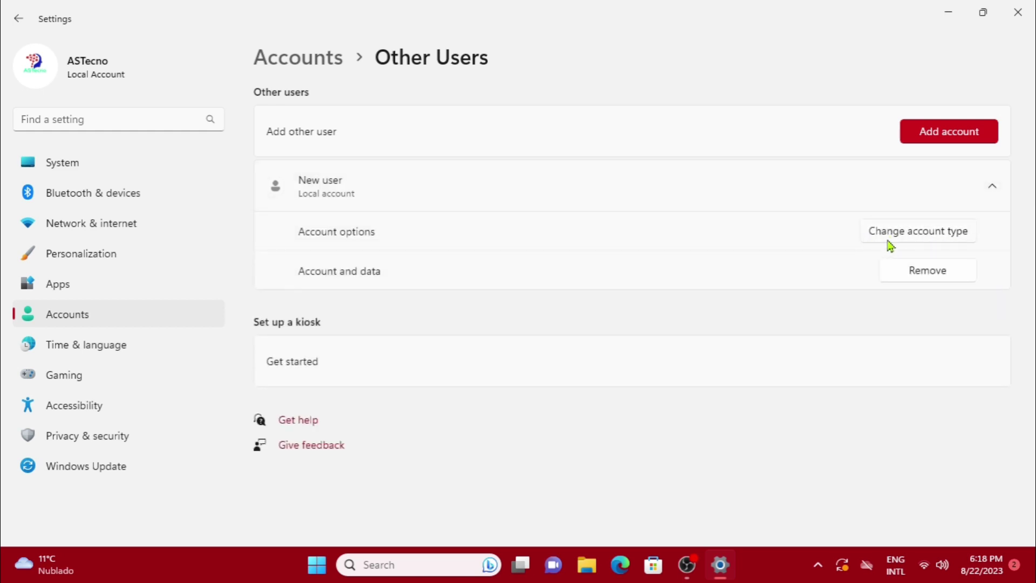
pyautogui.click(898, 234)
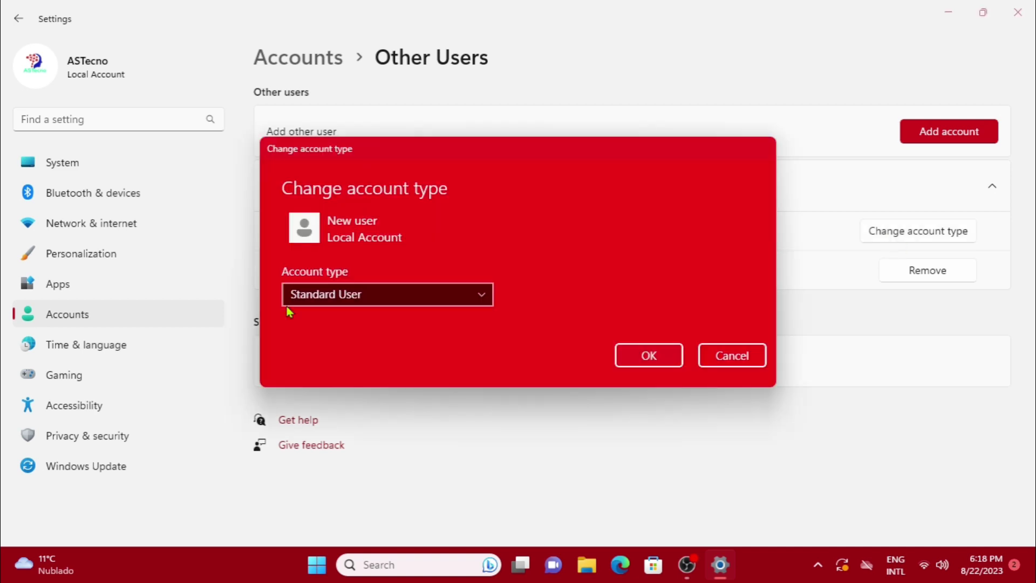
pyautogui.click(474, 301)
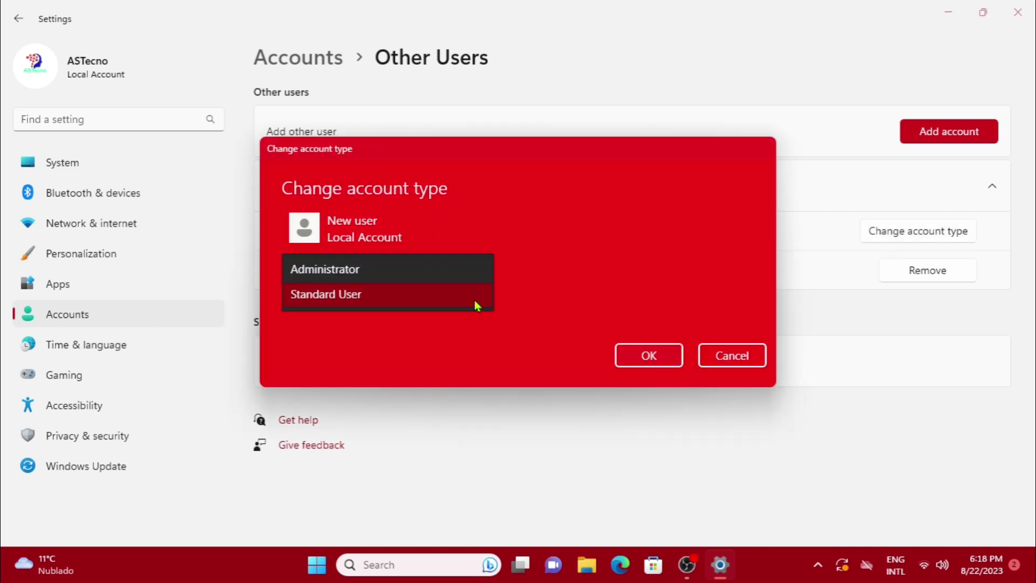
pyautogui.click(360, 276)
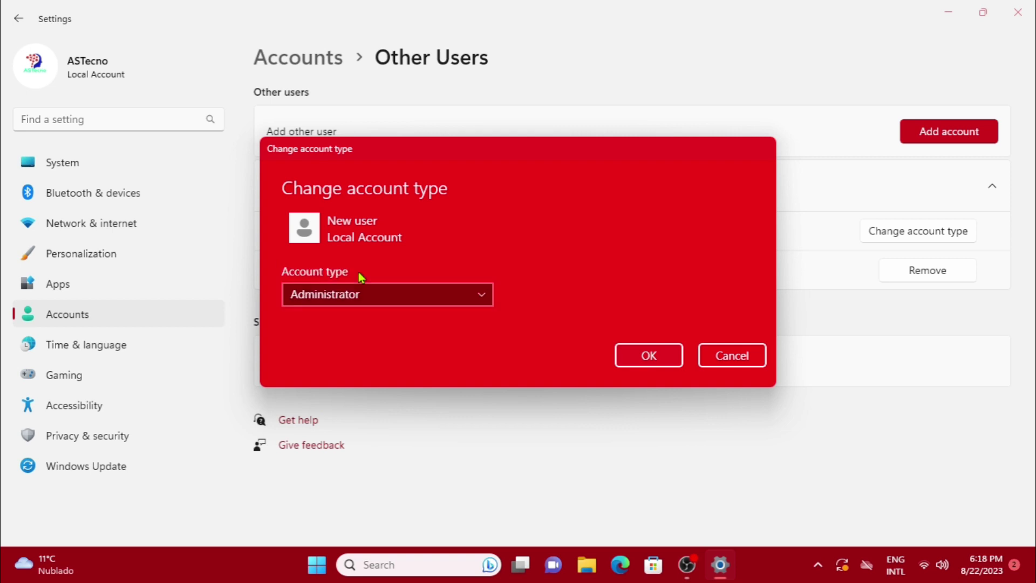
pyautogui.click(639, 356)
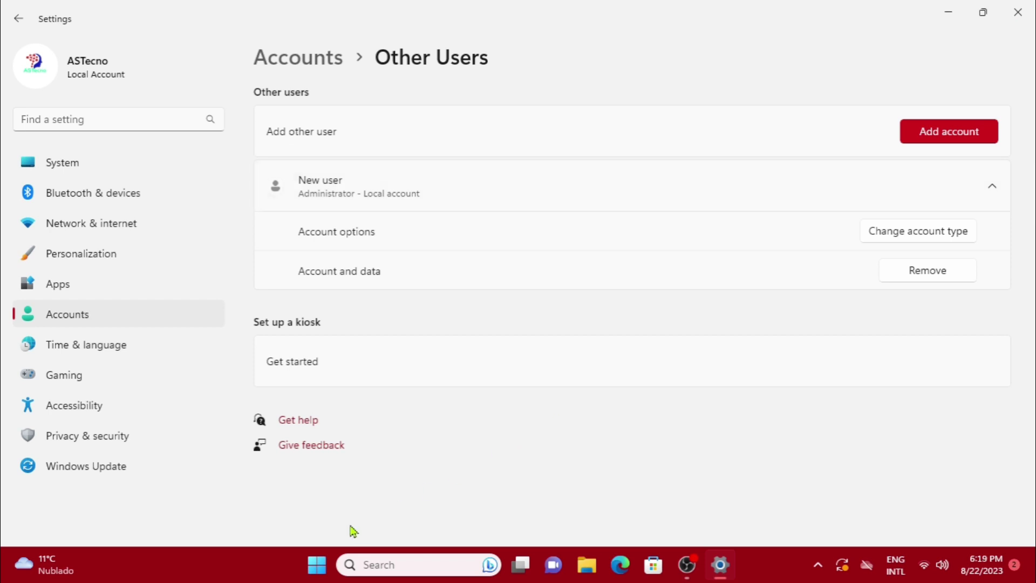
# Sign out using the account name menu at the bottom of Start
pyautogui.click(316, 564)
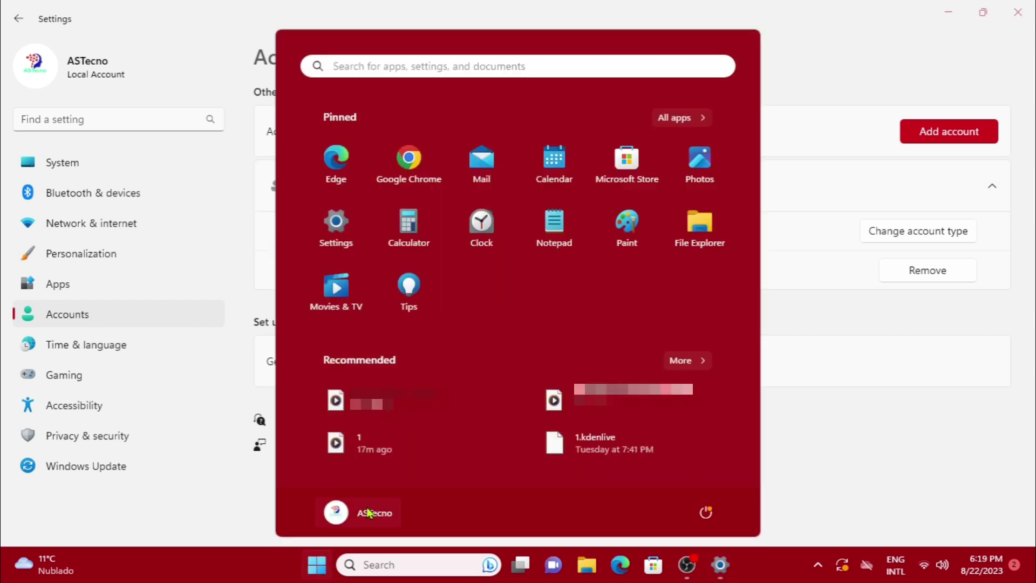
pyautogui.click(371, 512)
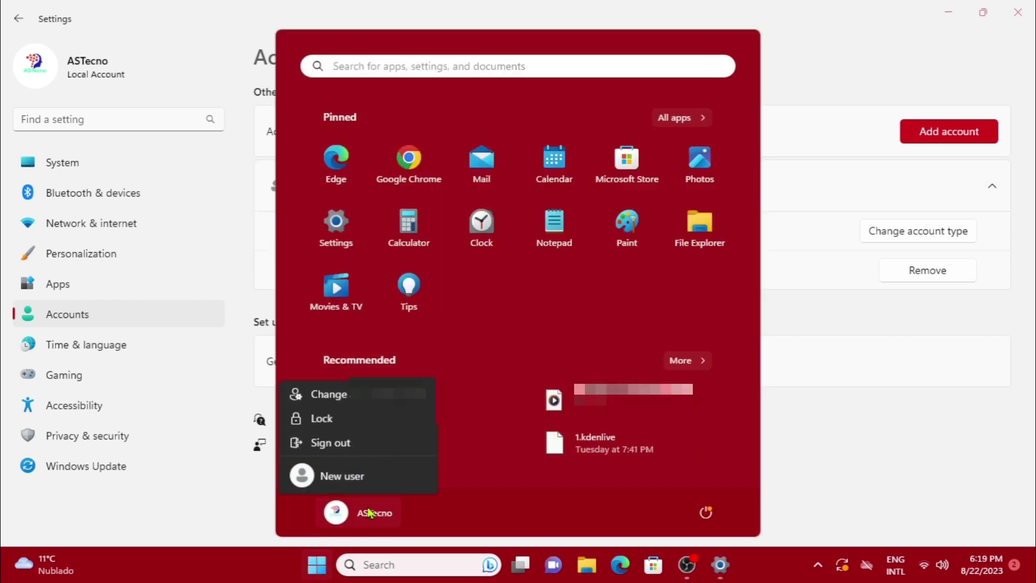
pyautogui.click(330, 441)
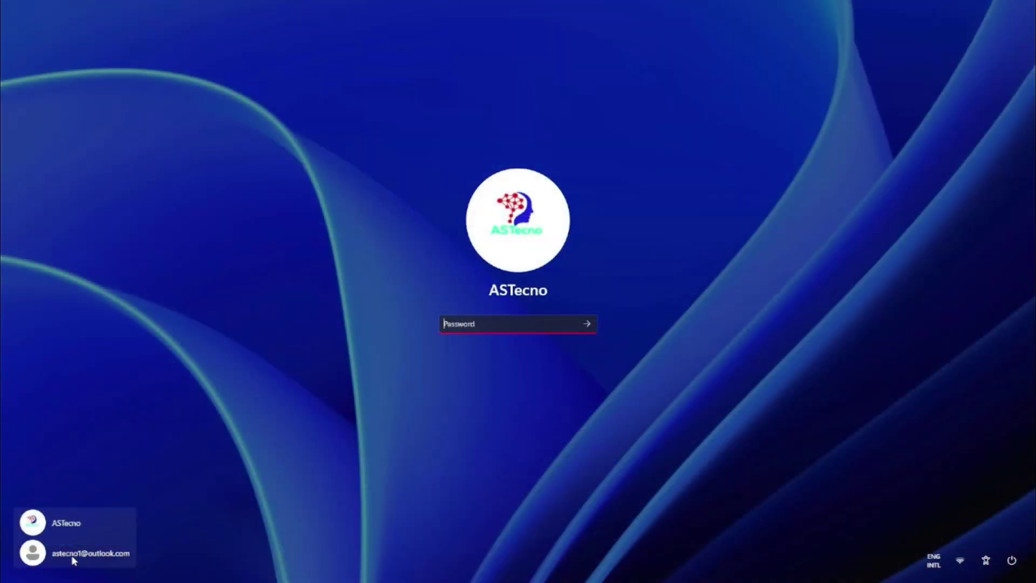
# Sign into the Outlook account, skip the OneDrive page and decline the Microsoft 365 trial
pyautogui.click(71, 554)
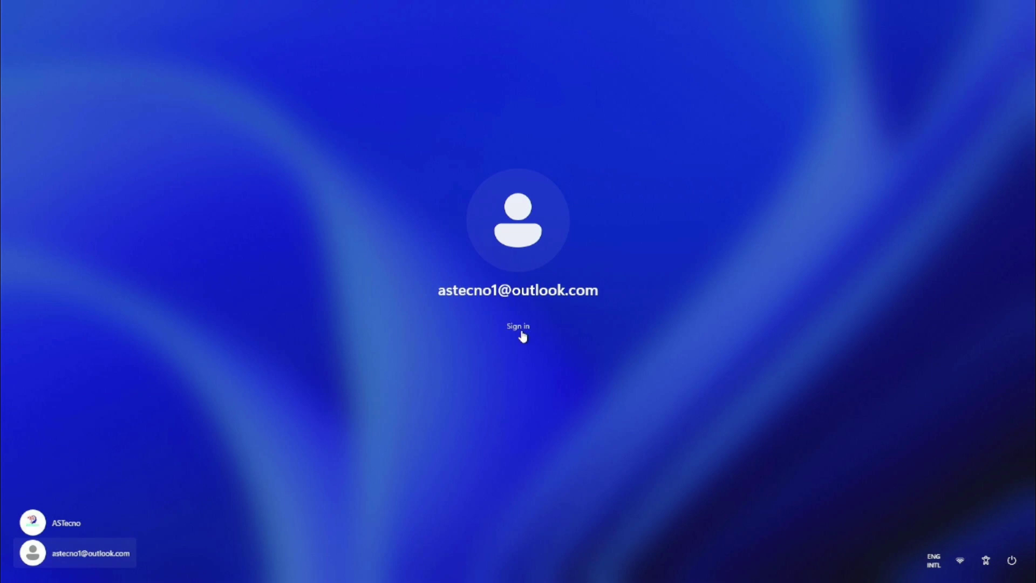
pyautogui.click(519, 327)
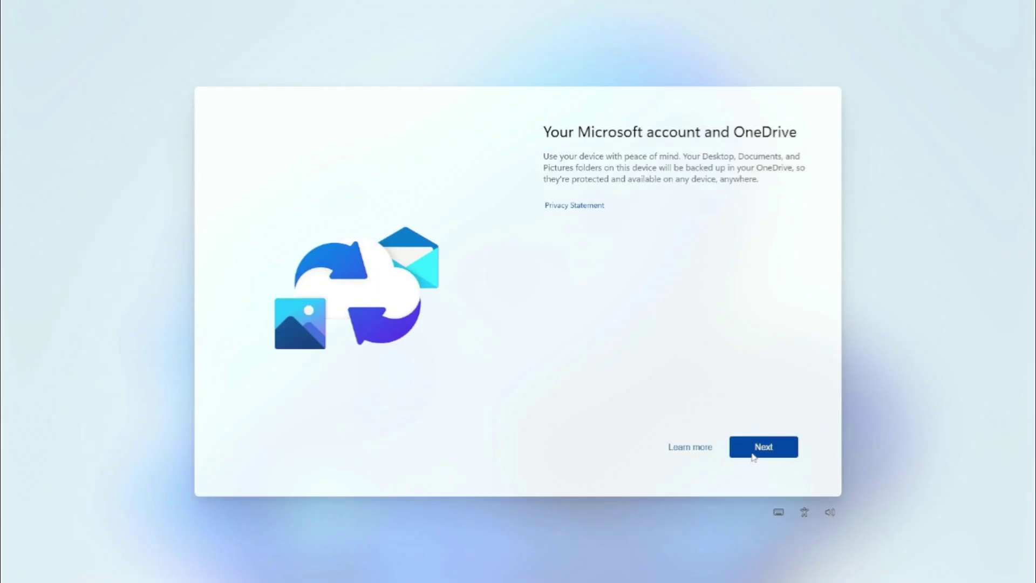
pyautogui.click(763, 447)
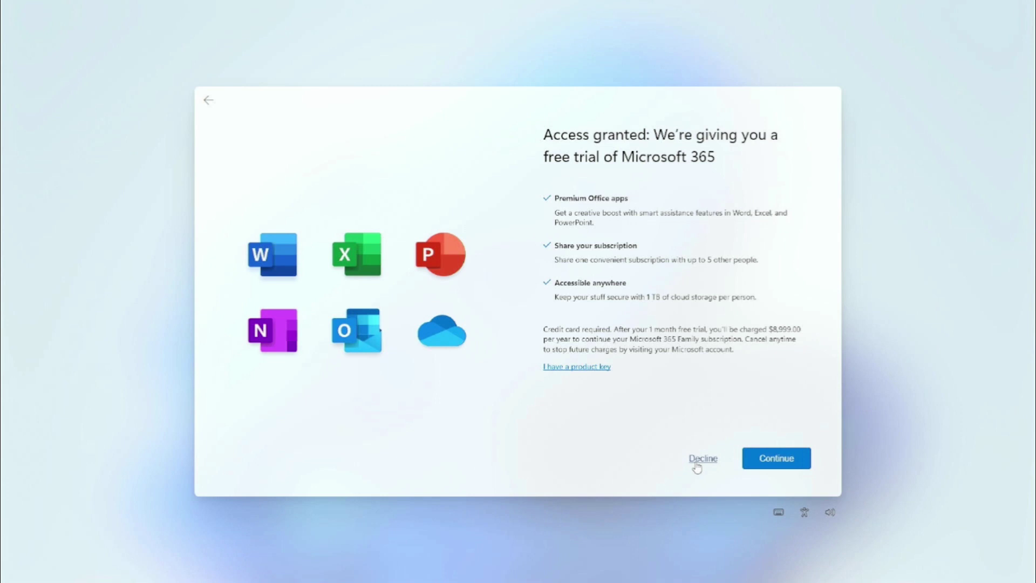
pyautogui.click(702, 459)
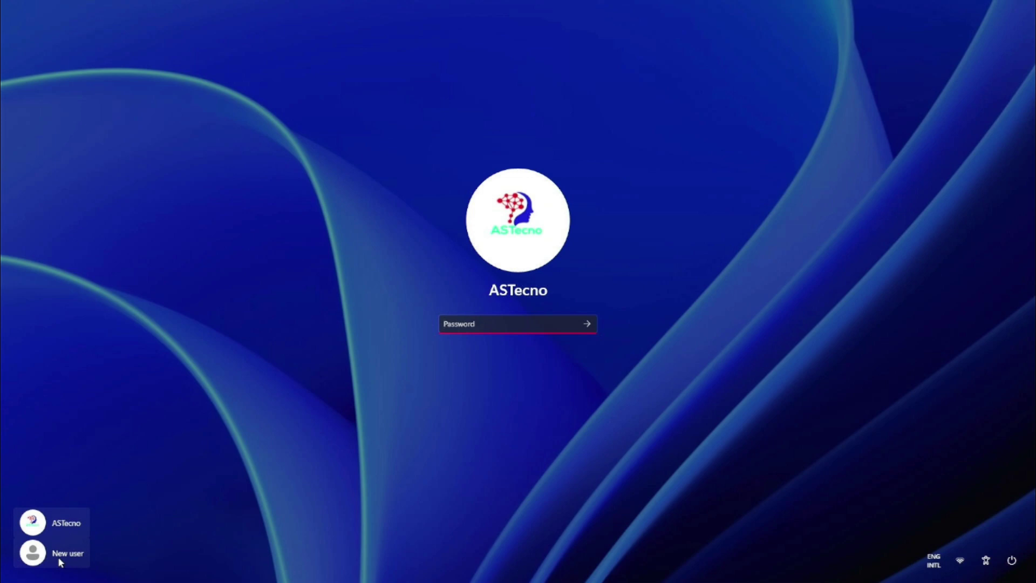
# Select 'New user' on the lock screen and submit its password
pyautogui.click(57, 557)
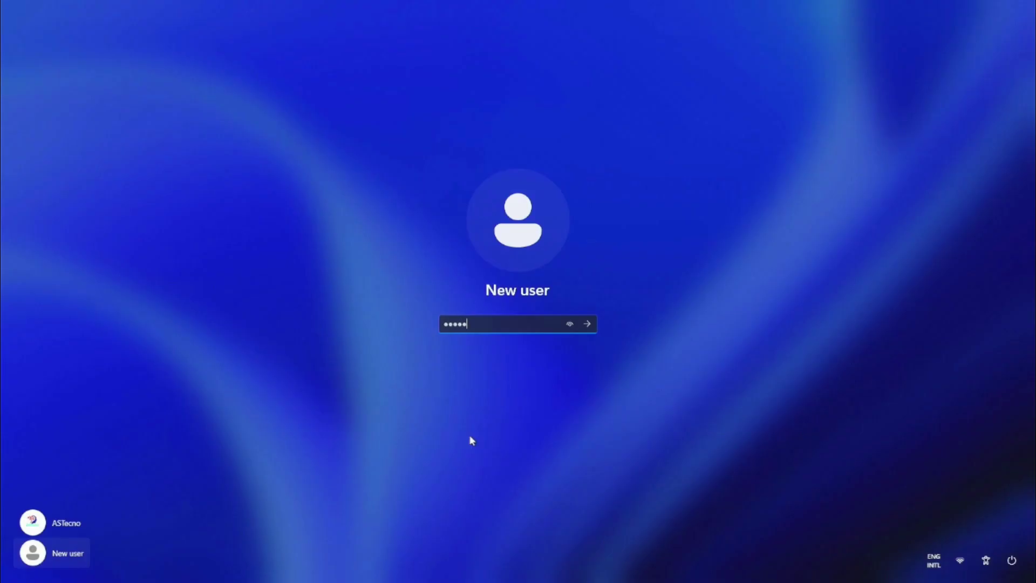
pyautogui.press('Return')
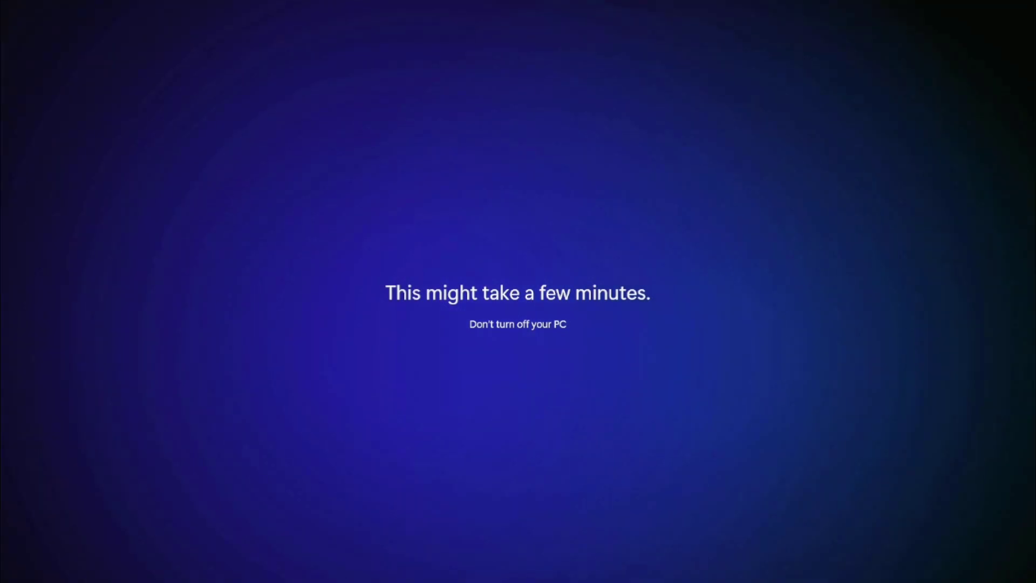